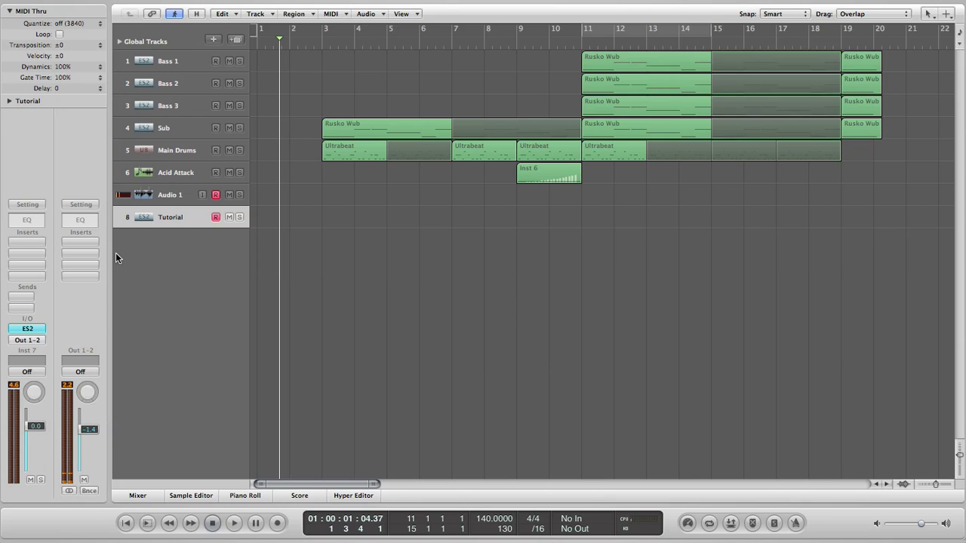
# Open the ES2 synth on the Tutorial track, place its window in full view, and turn on oscillator 2.
pyautogui.click(33, 330)
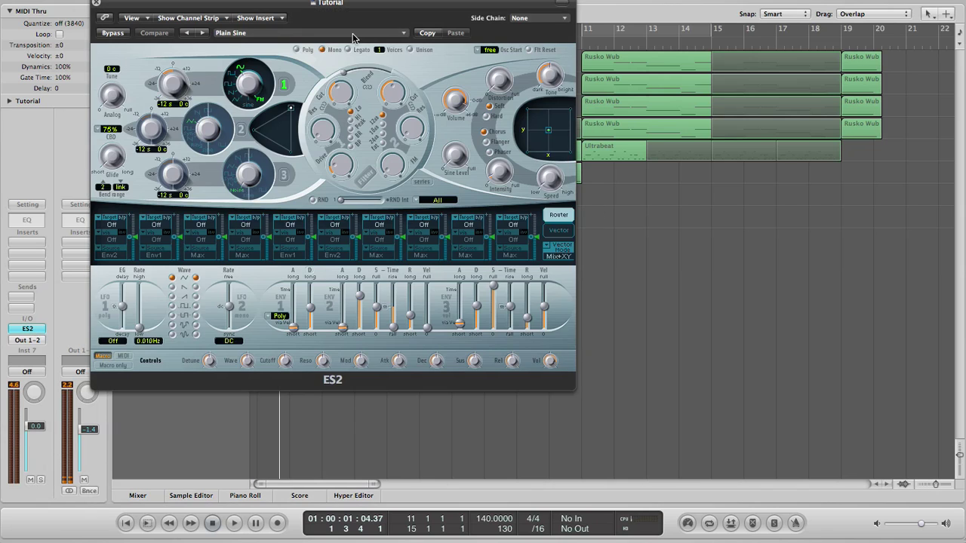
pyautogui.moveTo(288, 8); pyautogui.dragTo(338, 36)
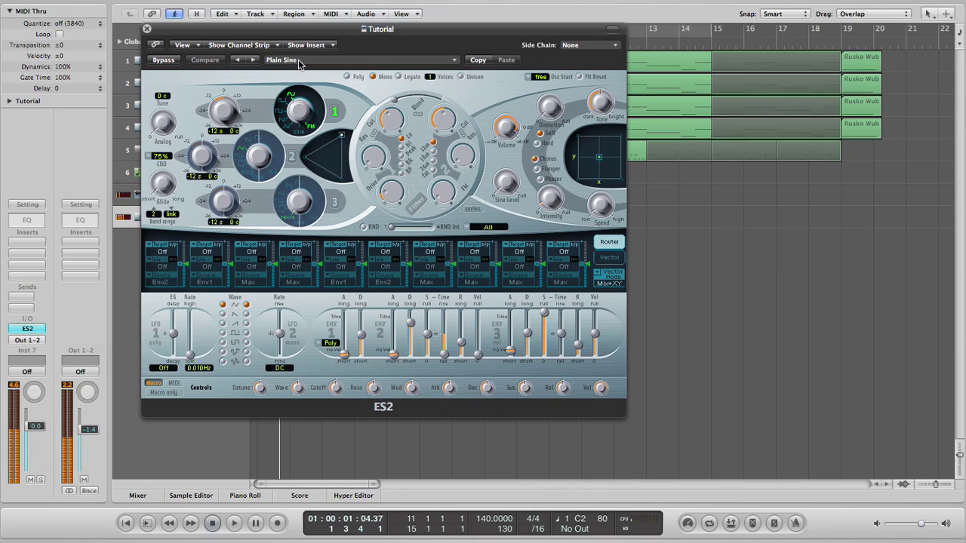
pyautogui.click(290, 157)
pyautogui.click(290, 156)
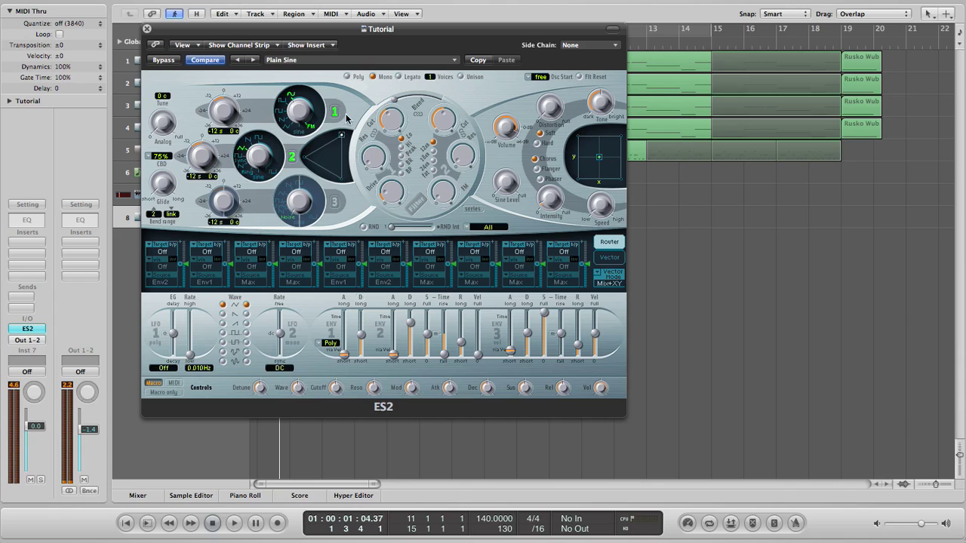
# Tune oscillator 1 to -24 s and oscillator 2 to 0 s, and turn up oscillator 1's FM amount.
pyautogui.moveTo(230, 112); pyautogui.dragTo(227, 117)
pyautogui.moveTo(206, 152); pyautogui.dragTo(209, 131)
pyautogui.moveTo(301, 113); pyautogui.dragTo(299, 73)
# Set oscillator 2's digital waveform to 68-orgn4.
pyautogui.click(258, 178)
pyautogui.click(258, 177)
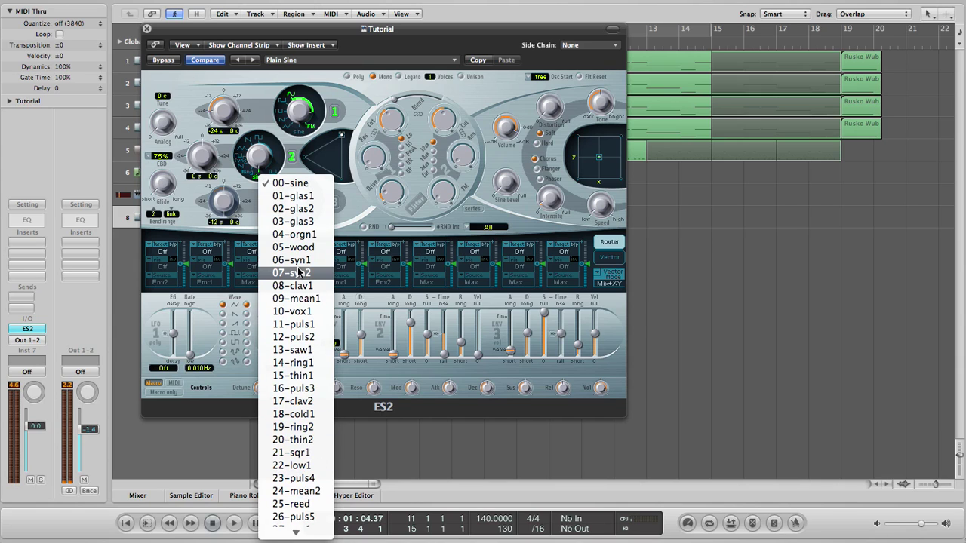
pyautogui.scroll(-5, 302, 438)
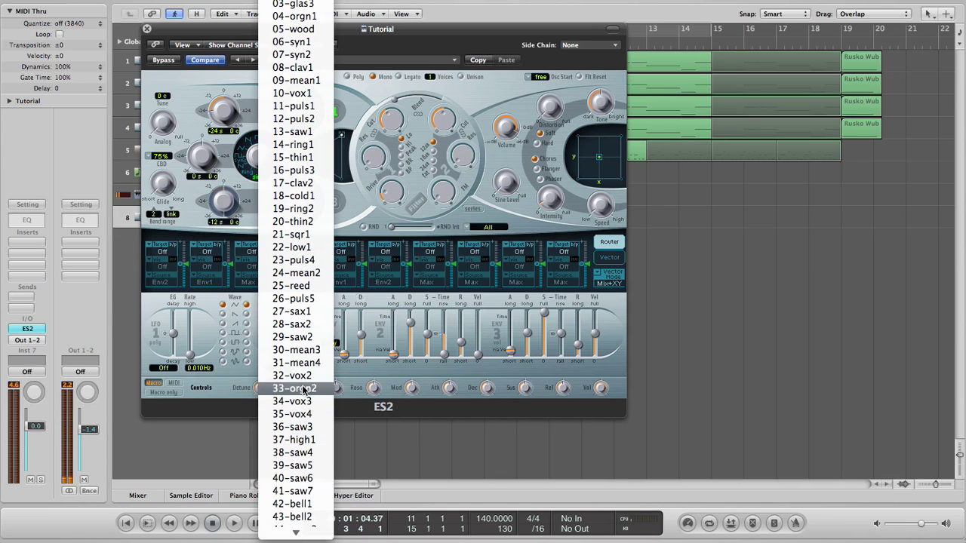
pyautogui.scroll(-6, 307, 520)
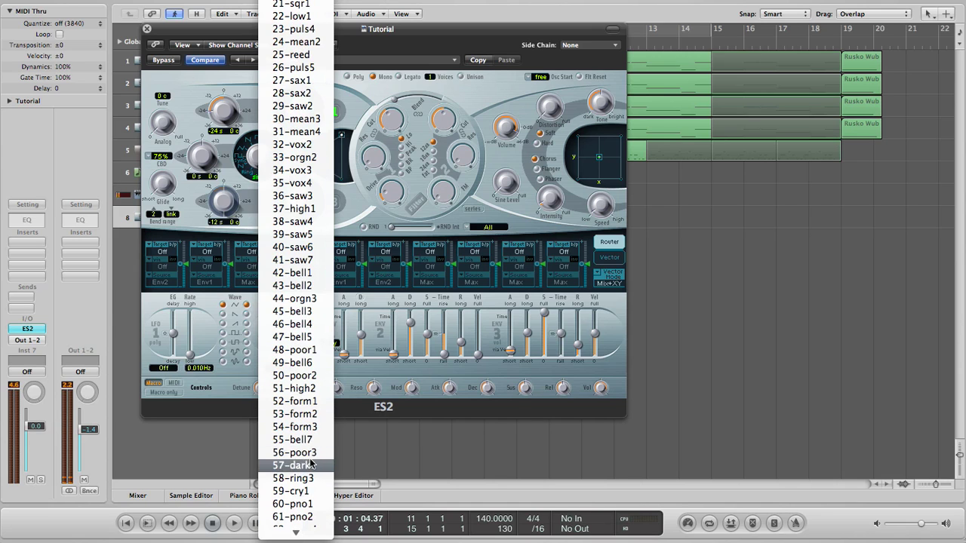
pyautogui.scroll(-5, 311, 494)
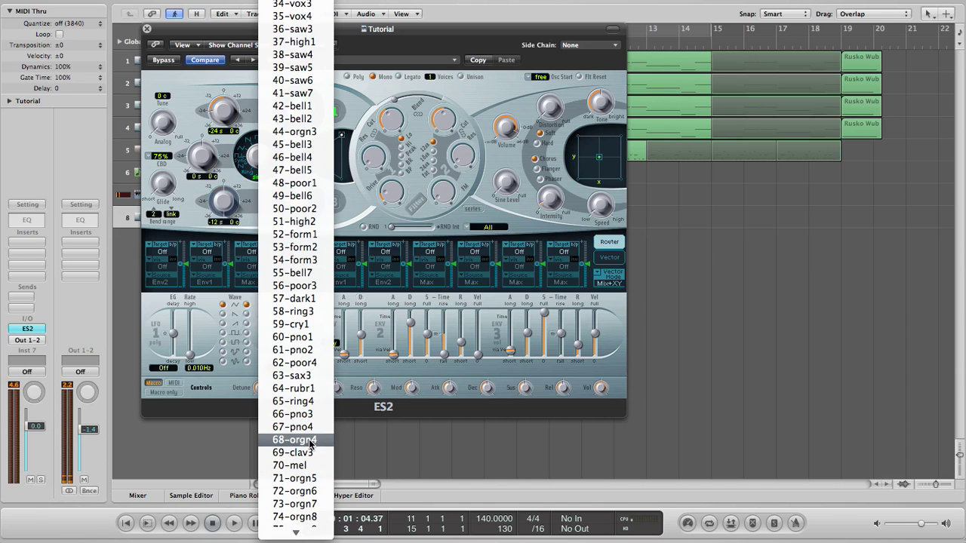
pyautogui.click(310, 441)
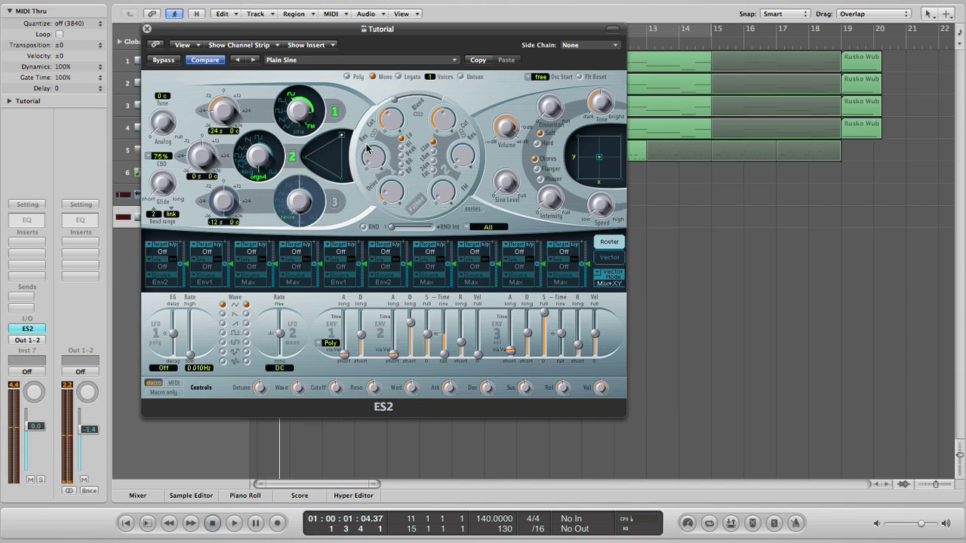
pyautogui.click(261, 176)
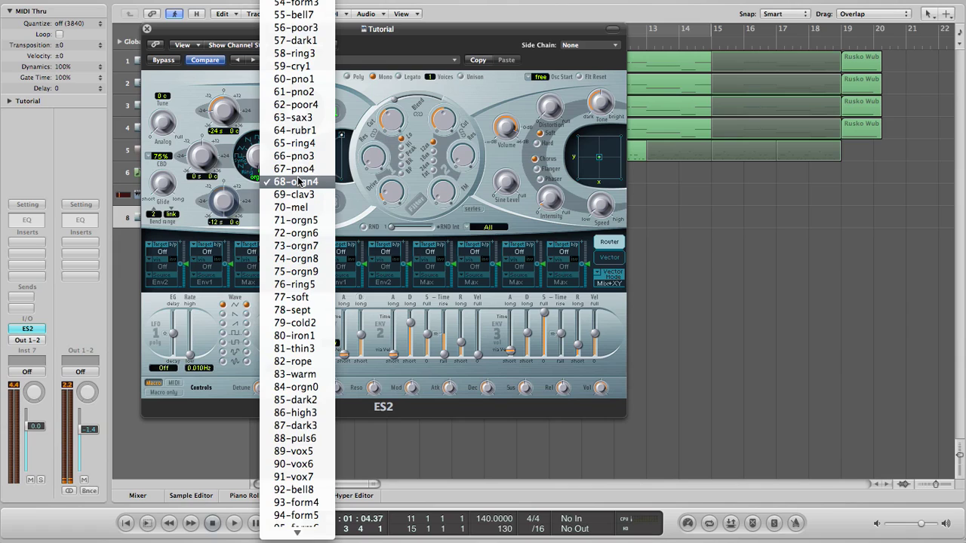
pyautogui.click(299, 182)
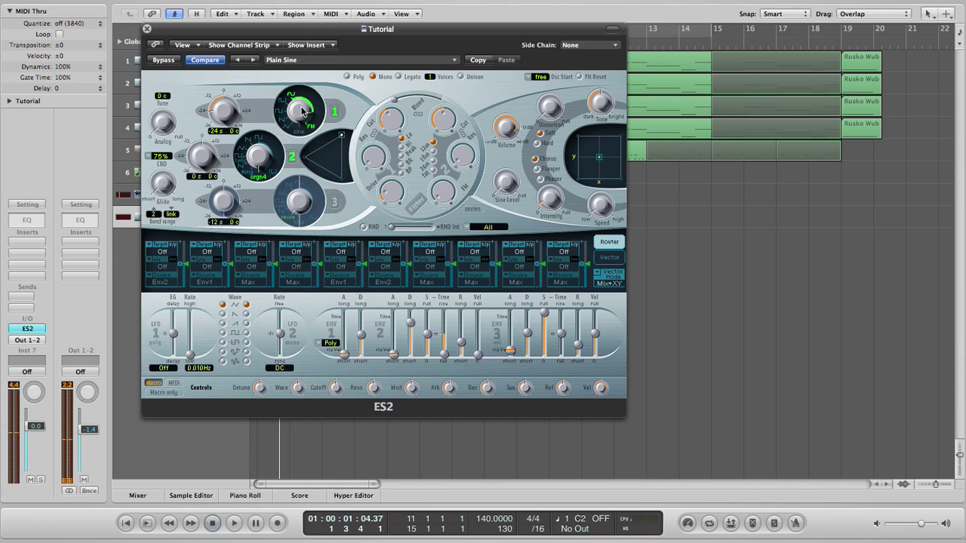
# Turn on the filter section and raise filter 1's resonance.
pyautogui.click(421, 206)
pyautogui.moveTo(383, 121)
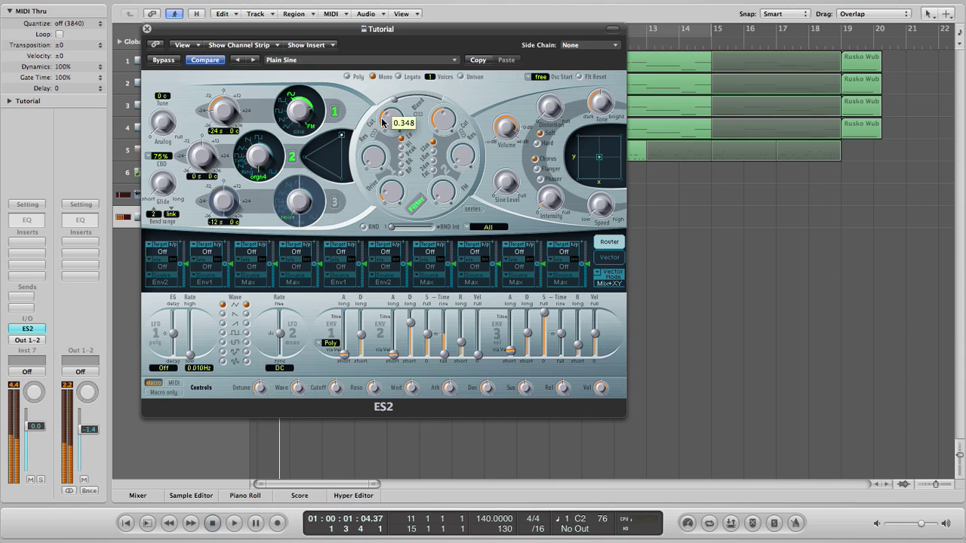
pyautogui.moveTo(378, 160)
pyautogui.moveTo(377, 160); pyautogui.dragTo(374, 127)
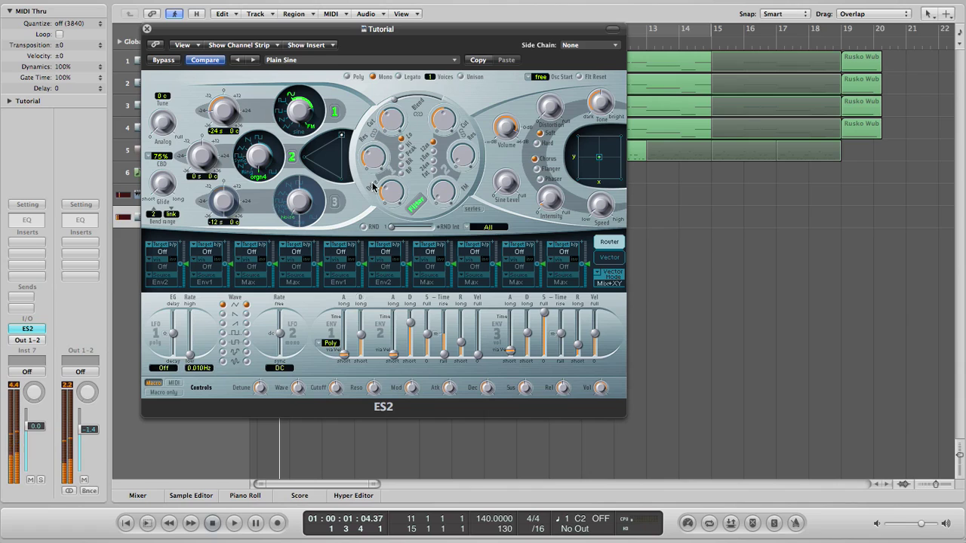
# Route LFO2 to Cut 1+2 in the first modulation slot, with LFO 2's rate at 1/8d and an adjusted modulation amount.
pyautogui.click(162, 253)
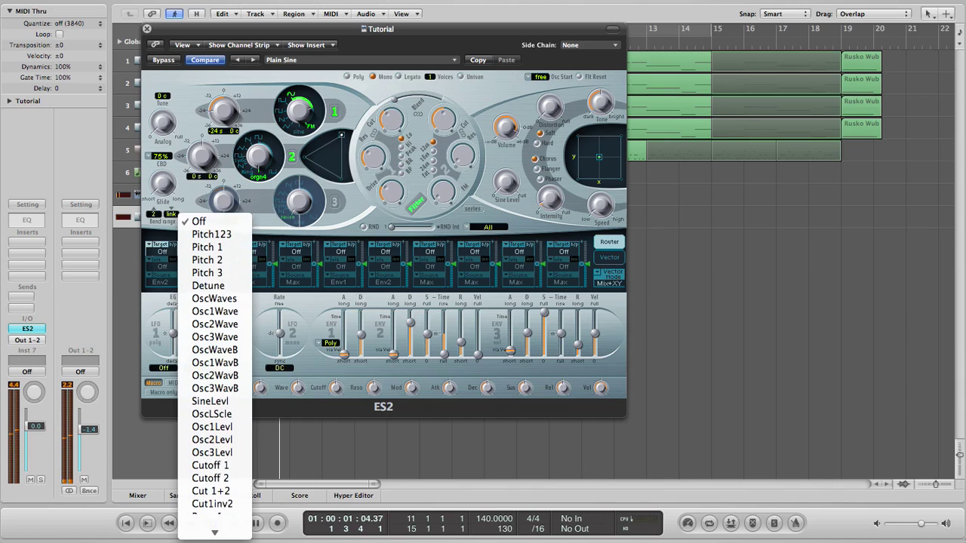
pyautogui.click(210, 439)
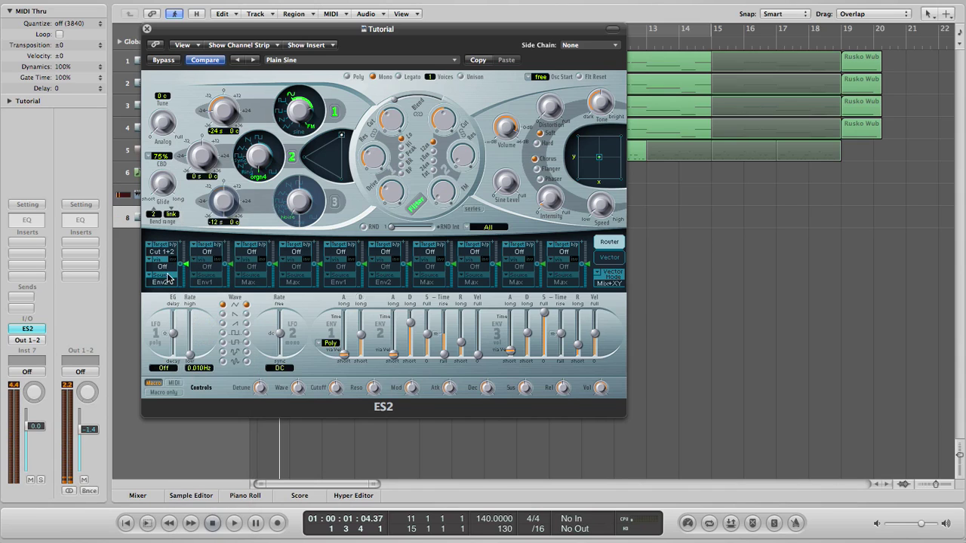
pyautogui.click(165, 285)
pyautogui.click(210, 251)
pyautogui.moveTo(283, 339); pyautogui.dragTo(279, 339)
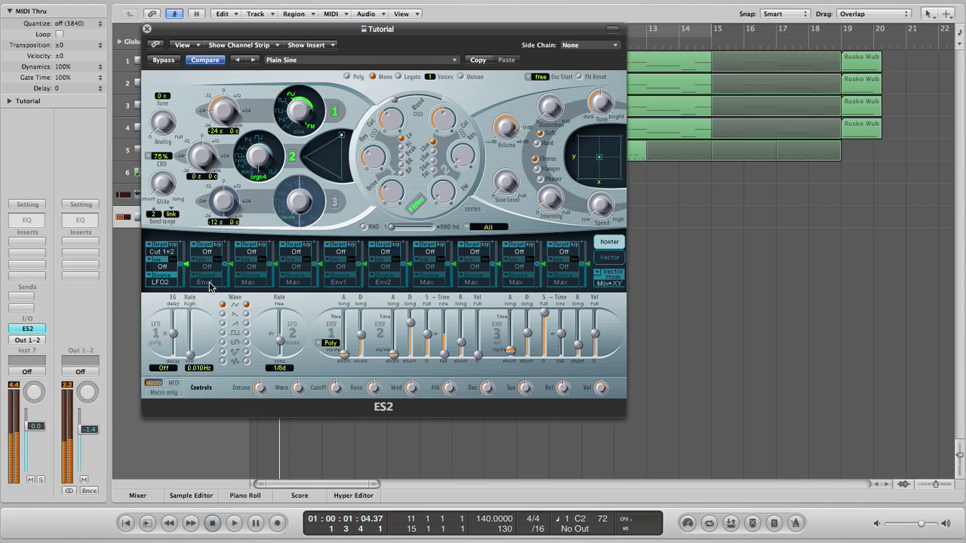
pyautogui.moveTo(186, 267); pyautogui.dragTo(186, 261)
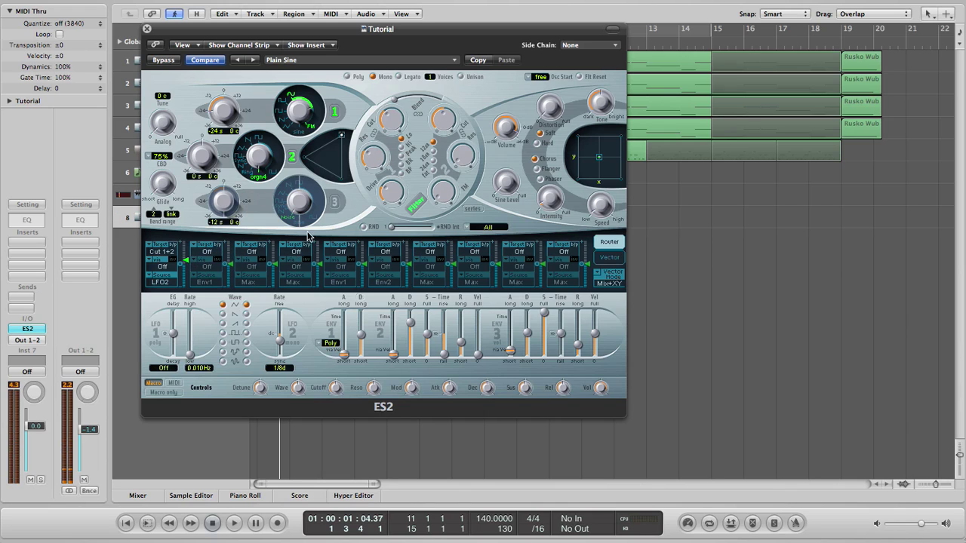
# Route LFO1 to Pitch 2 in the second modulation slot and set LFO 1's rate to 100.0Hz.
pyautogui.moveTo(188, 264)
pyautogui.click(207, 254)
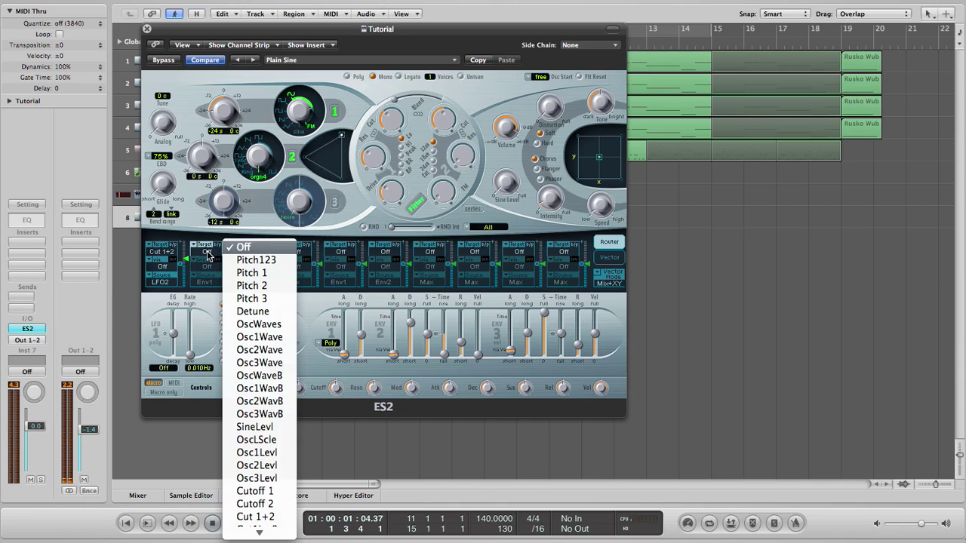
pyautogui.click(255, 287)
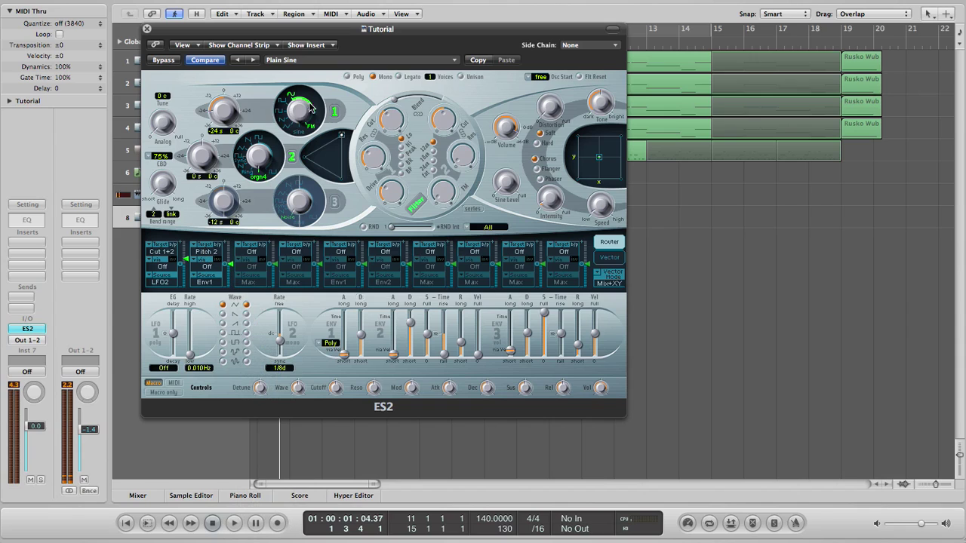
pyautogui.click(211, 282)
pyautogui.click(248, 252)
pyautogui.moveTo(185, 367); pyautogui.dragTo(188, 309)
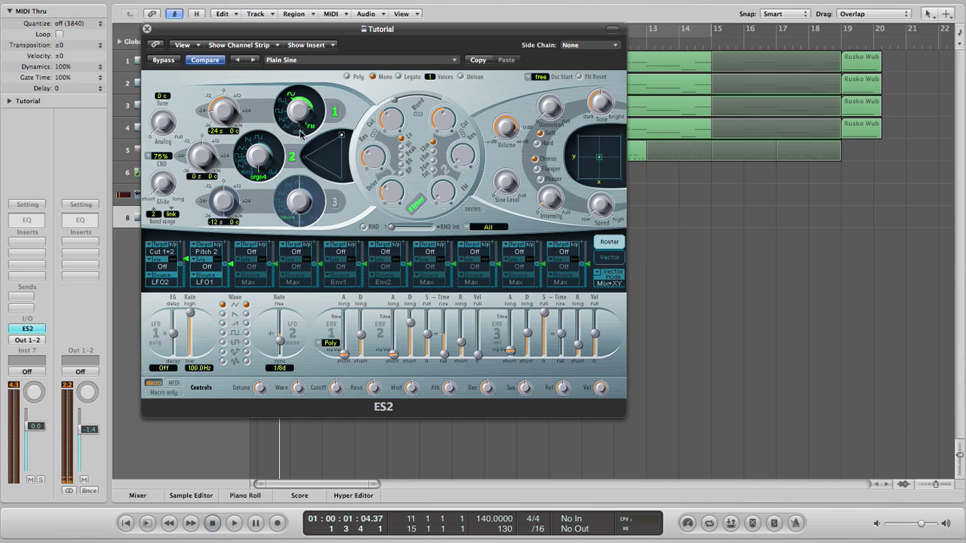
# Adjust the Pitch 2 modulation amount and control it via ModWhl, setting the wheel's modulation range.
pyautogui.moveTo(231, 265); pyautogui.dragTo(231, 259)
pyautogui.moveTo(232, 264); pyautogui.dragTo(230, 257)
pyautogui.click(208, 269)
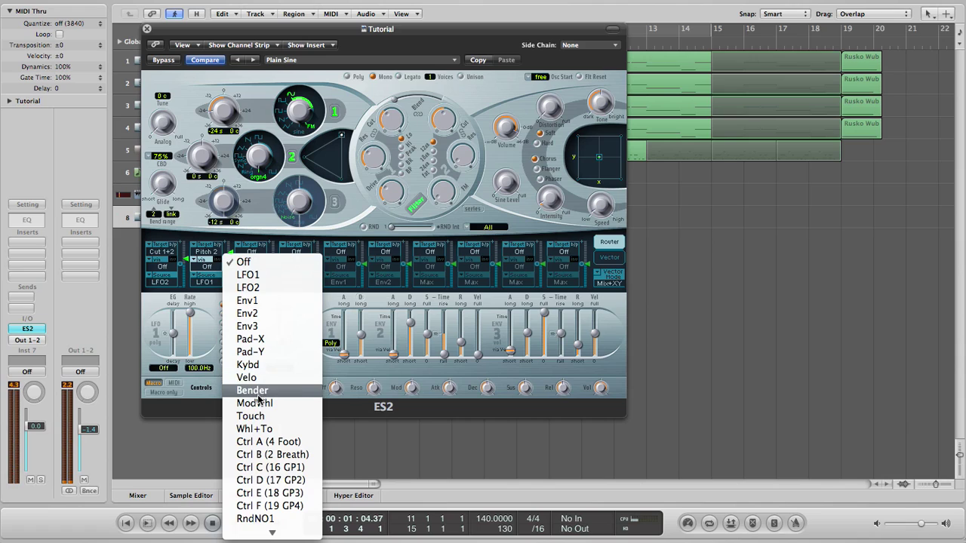
pyautogui.click(258, 402)
pyautogui.moveTo(231, 251); pyautogui.dragTo(232, 263)
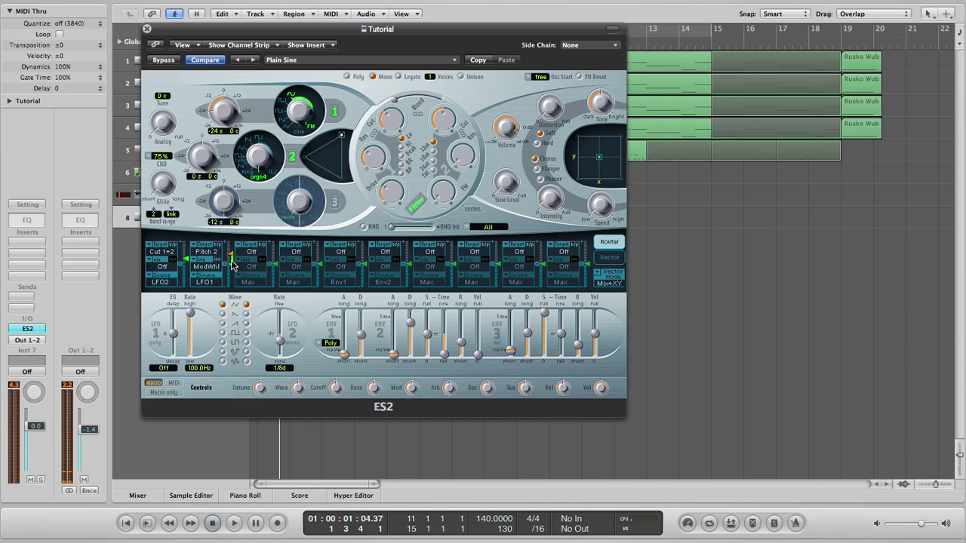
# Move the ES2 window slightly lower over the arrangement.
pyautogui.click(647, 65)
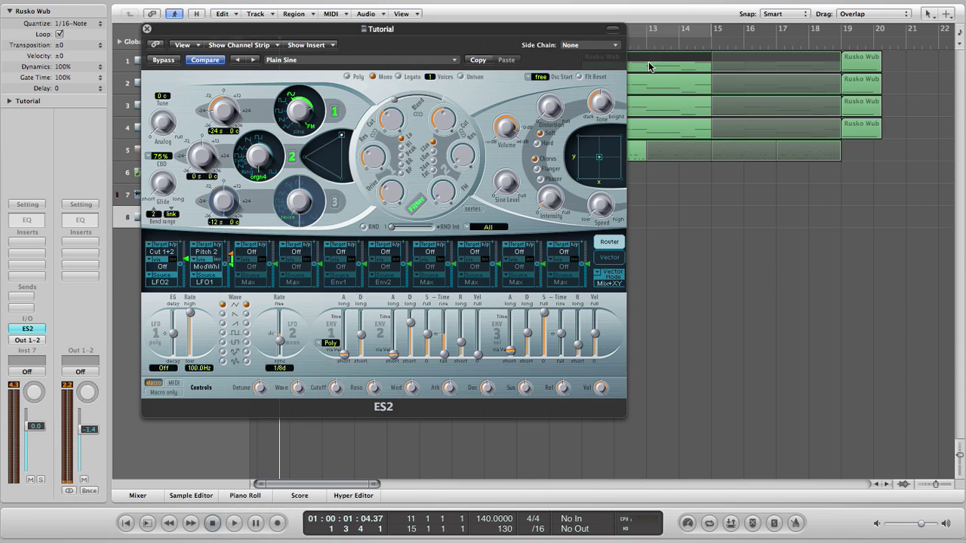
pyautogui.click(427, 33)
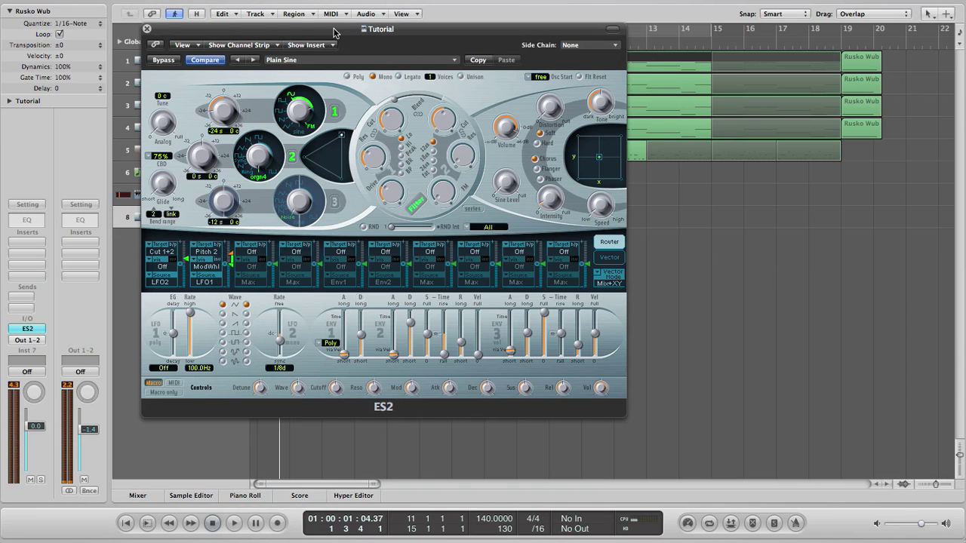
pyautogui.moveTo(334, 33); pyautogui.dragTo(340, 46)
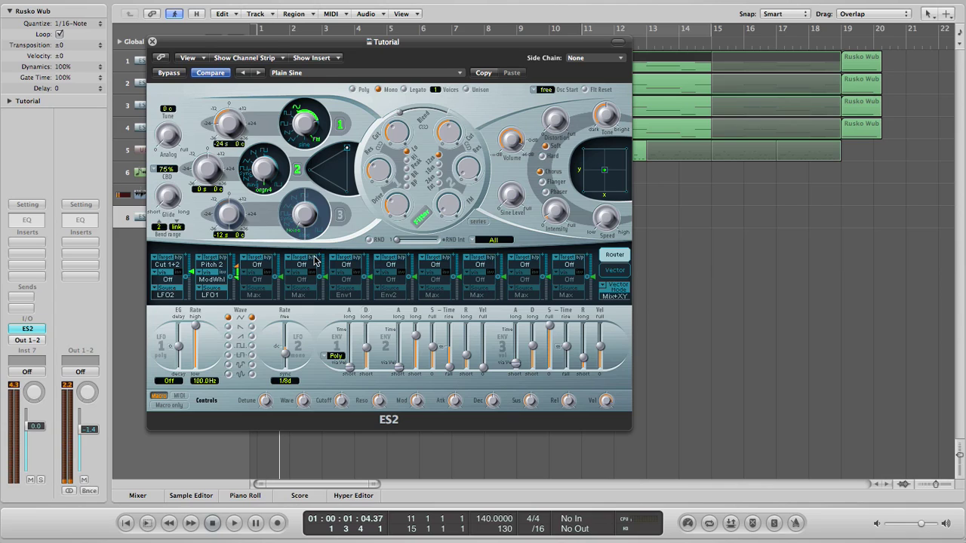
# Turn on oscillator 3, adjust its waveform, and set the oscillator mix midway between oscillators 1 and 3.
pyautogui.click(341, 213)
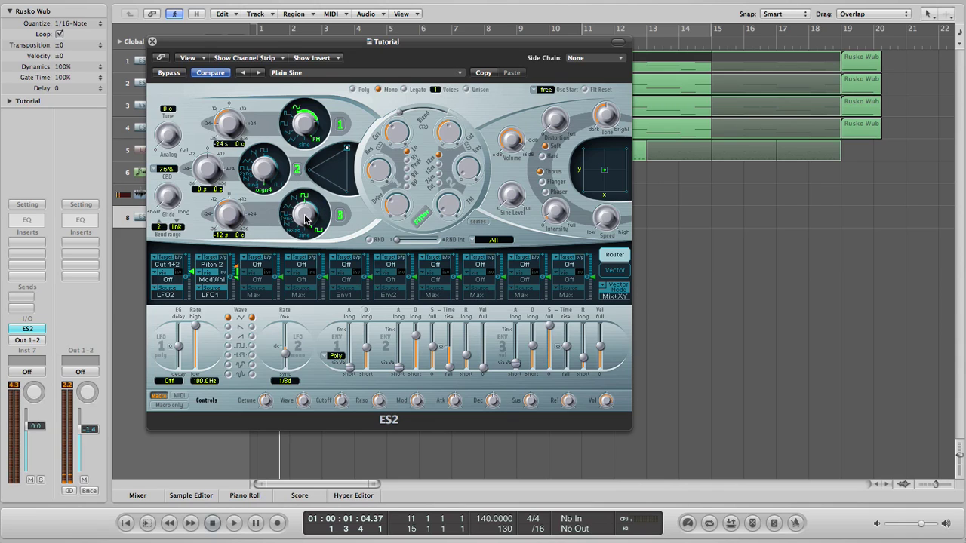
pyautogui.moveTo(305, 219)
pyautogui.mouseDown()
pyautogui.moveTo(304, 193)
pyautogui.moveTo(304, 217)
pyautogui.moveTo(304, 205)
pyautogui.mouseUp()
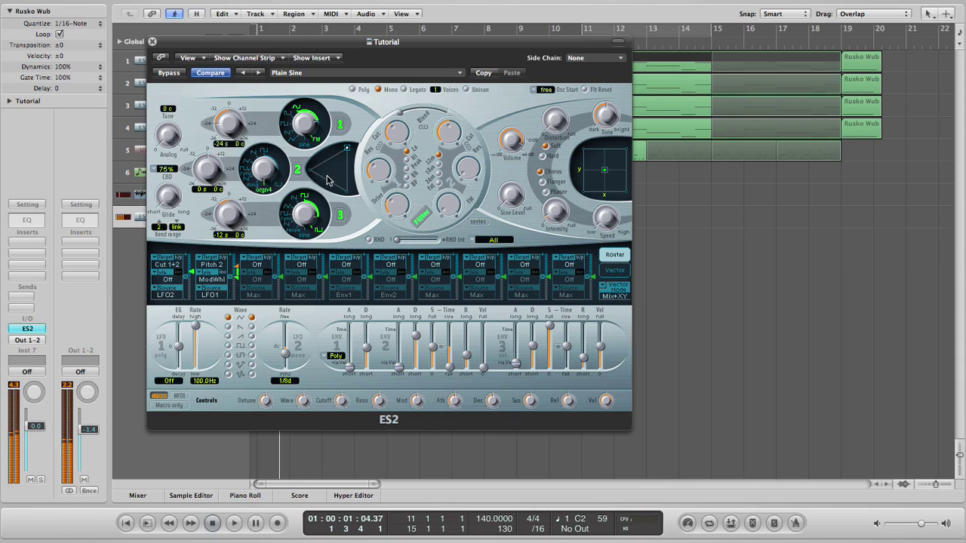
pyautogui.moveTo(342, 168); pyautogui.dragTo(350, 183)
pyautogui.moveTo(342, 178); pyautogui.dragTo(349, 172)
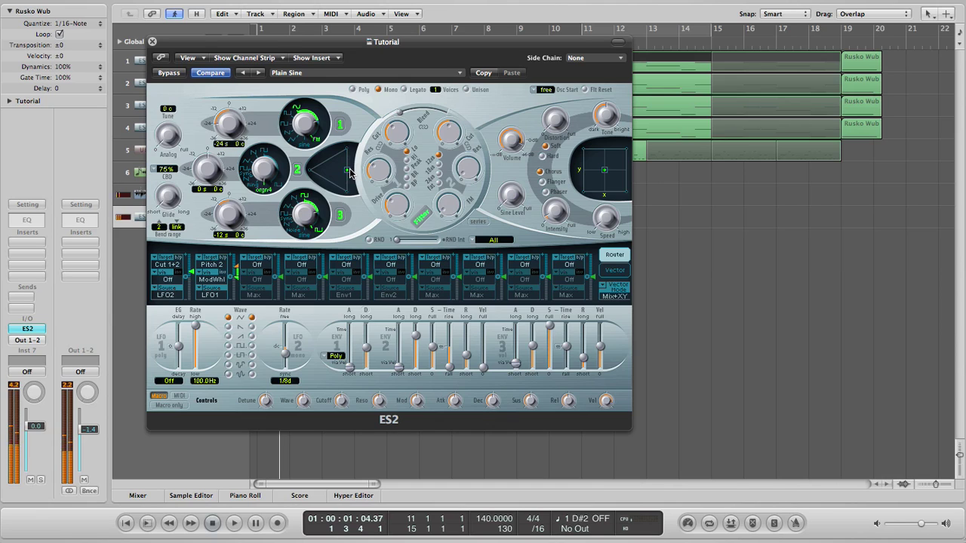
# Adjust the synth's Glide and Analog amounts and fine-tune filter 1's cutoff.
pyautogui.moveTo(173, 205); pyautogui.dragTo(168, 178)
pyautogui.moveTo(166, 134); pyautogui.dragTo(158, 108)
pyautogui.moveTo(390, 137)
pyautogui.moveTo(390, 137); pyautogui.dragTo(395, 141)
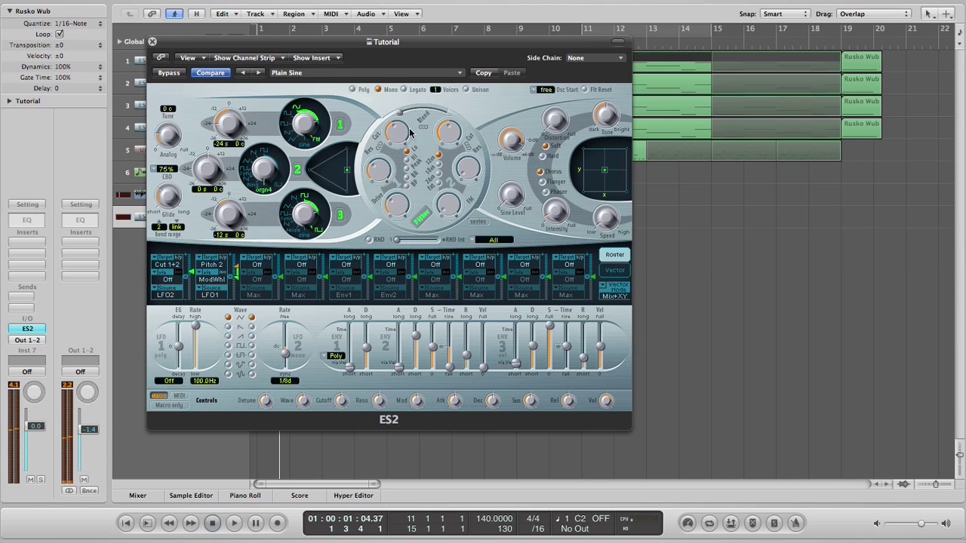
pyautogui.moveTo(394, 136); pyautogui.dragTo(396, 135)
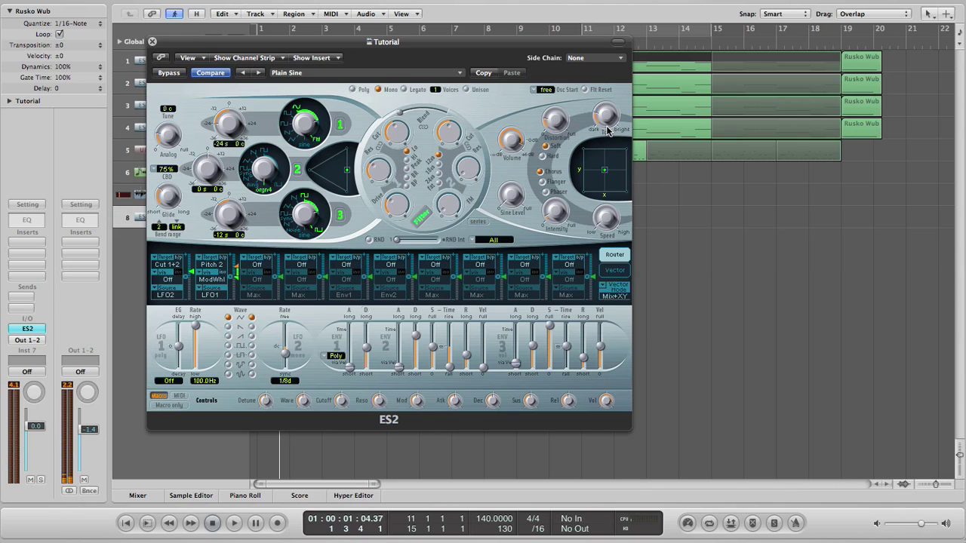
# Compare Hard and Soft distortion, keep Soft, and set the distortion tone to 3700Hz.
pyautogui.click(546, 147)
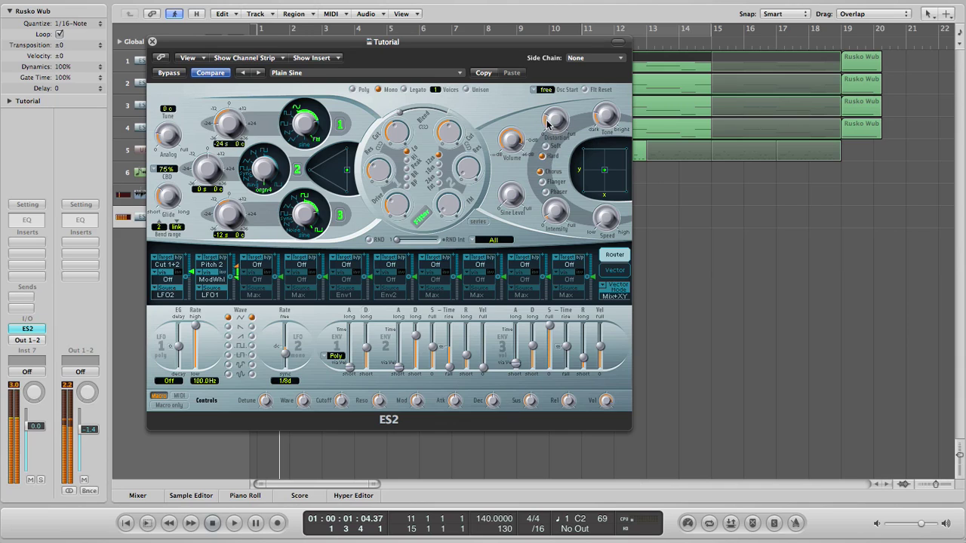
pyautogui.click(546, 145)
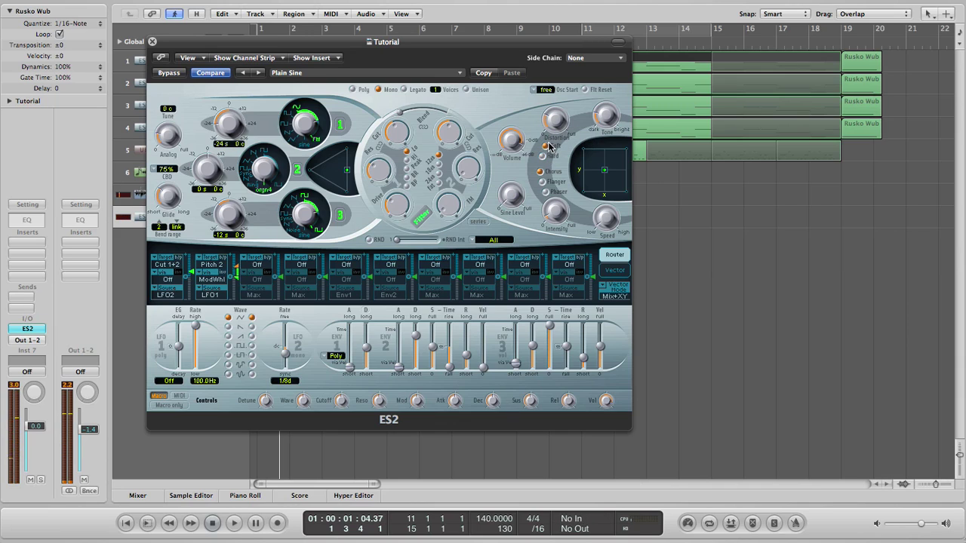
pyautogui.click(550, 119)
pyautogui.moveTo(603, 114); pyautogui.dragTo(605, 118)
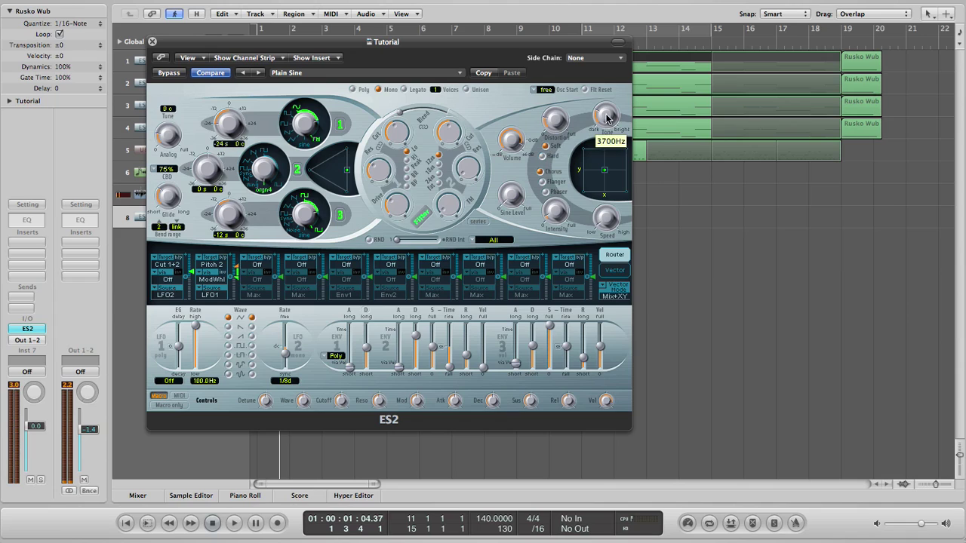
pyautogui.click(555, 122)
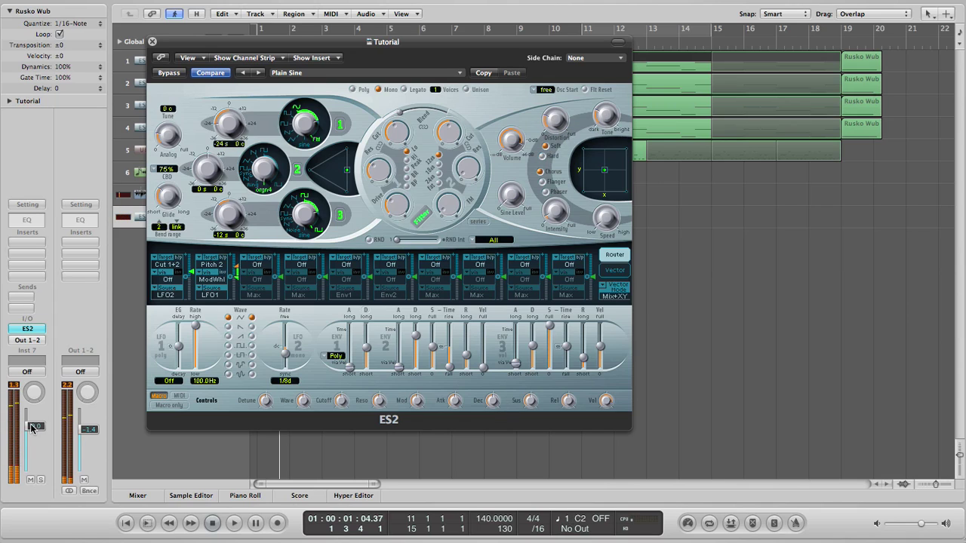
# Lower the Tutorial channel's volume to -2.9 and set filter 1's cutoff to about 0.468.
pyautogui.moveTo(33, 429); pyautogui.dragTo(30, 433)
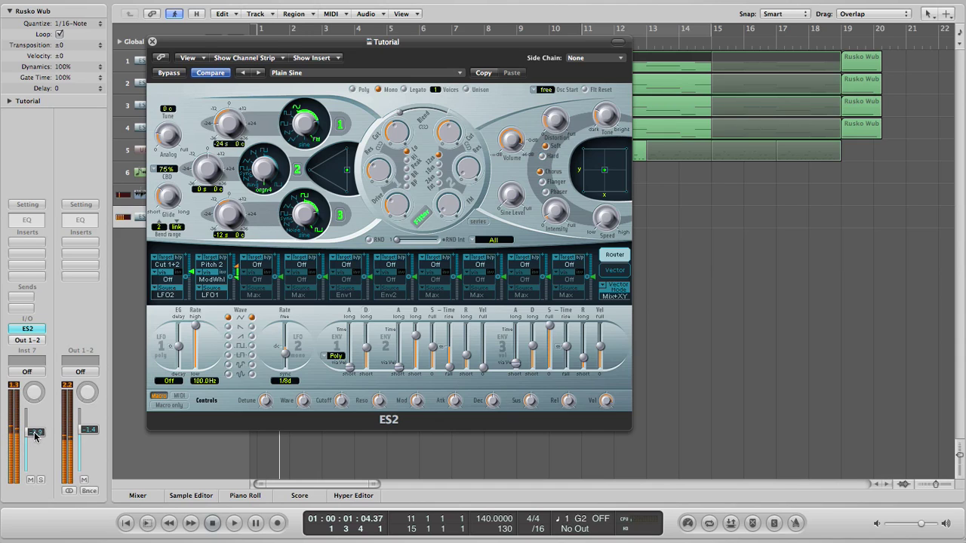
pyautogui.click(398, 140)
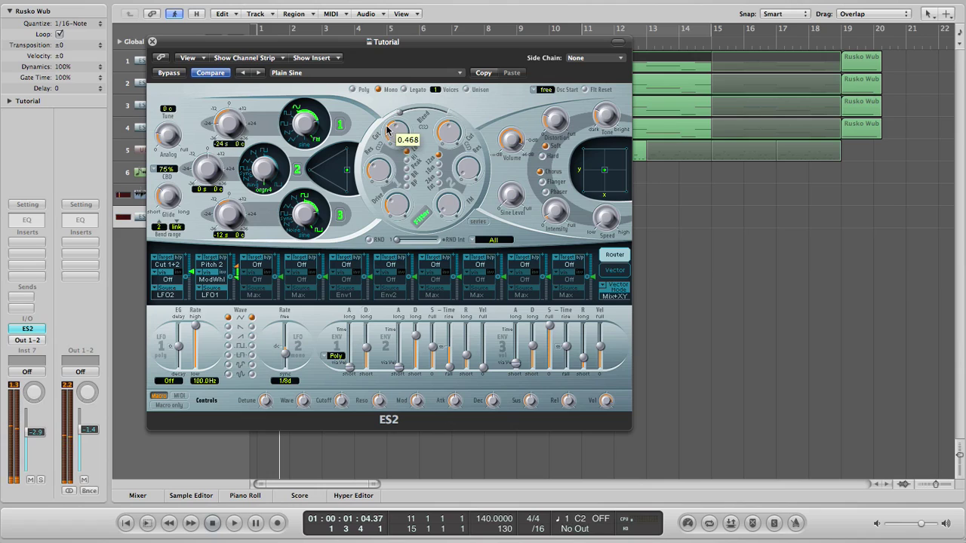
# Close the Tutorial track's synth window, clear the region selection and place the playhead just before bar 3.
pyautogui.click(194, 274)
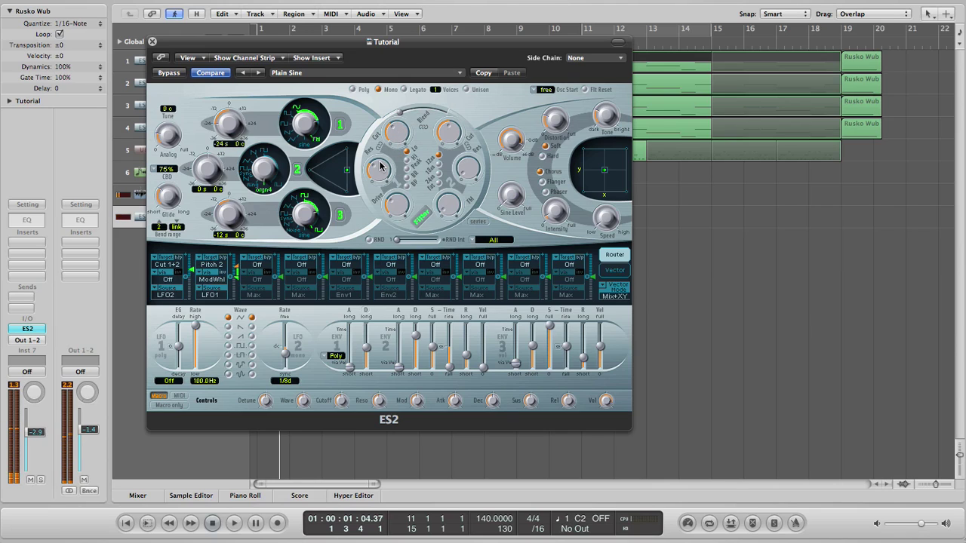
pyautogui.click(153, 42)
pyautogui.click(446, 294)
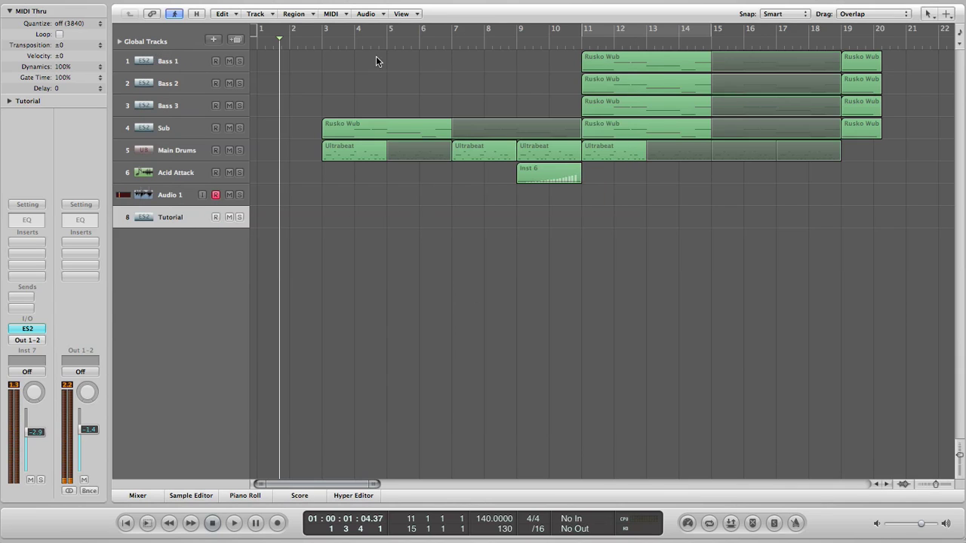
pyautogui.click(312, 44)
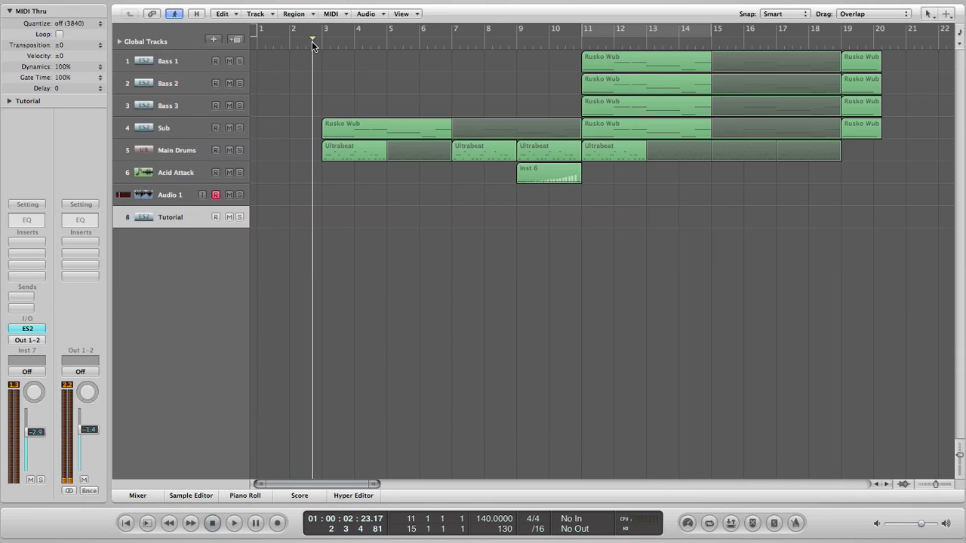
# Compare the Bass 1, Bass 2 and Bass 3 channel strips and inspect the ES2 settings on Bass 2.
pyautogui.click(178, 68)
pyautogui.click(177, 85)
pyautogui.click(178, 102)
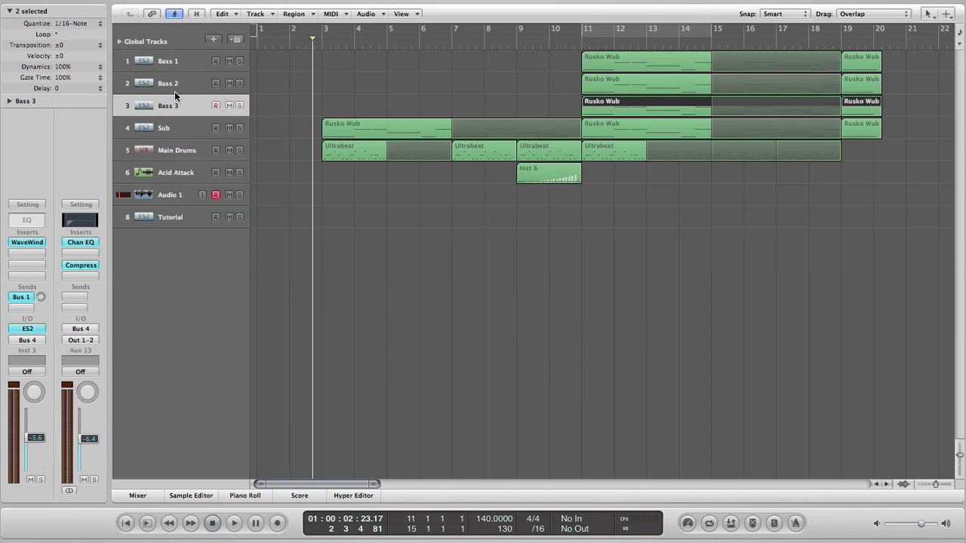
pyautogui.click(170, 85)
pyautogui.click(168, 68)
pyautogui.click(168, 85)
pyautogui.click(169, 106)
pyautogui.click(167, 83)
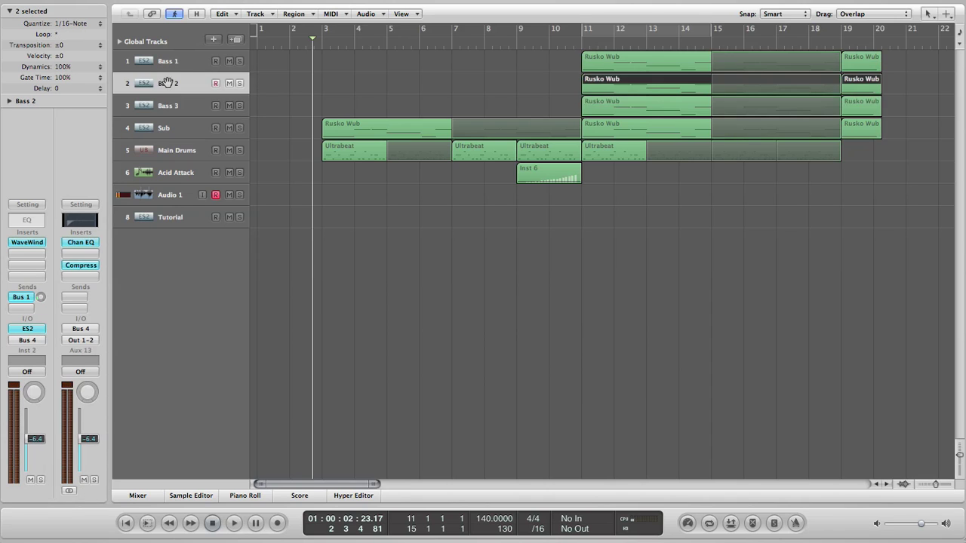
pyautogui.click(25, 330)
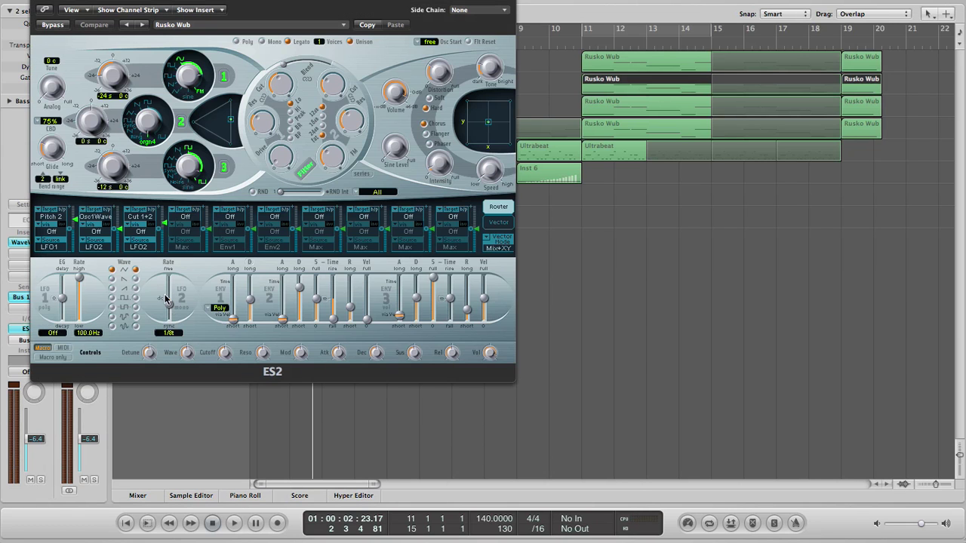
pyautogui.click(39, 4)
# Examine the notes of the first Rusko Wub regions on Bass 1 and Bass 2 in the Piano Roll.
pyautogui.click(609, 55)
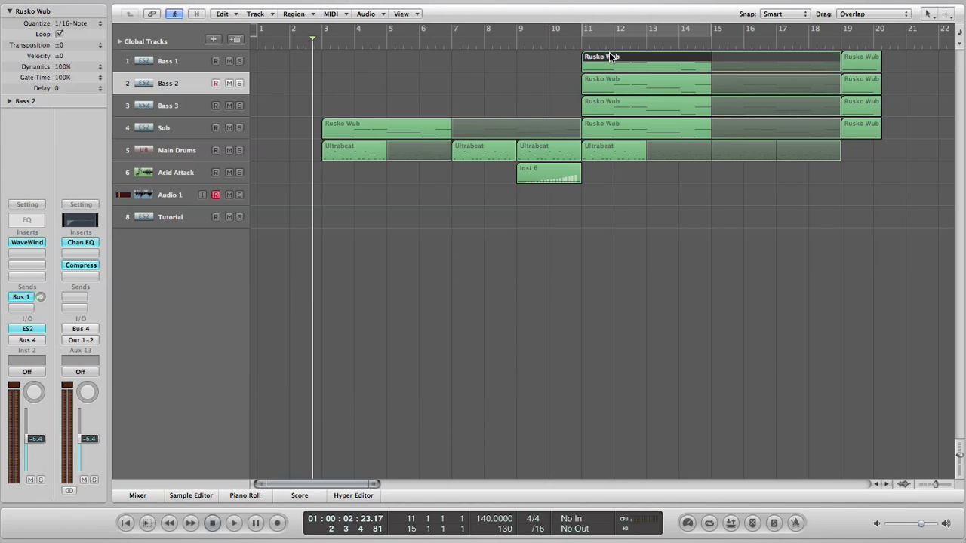
pyautogui.doubleClick(608, 55)
pyautogui.hscroll(-5, 351, 226)
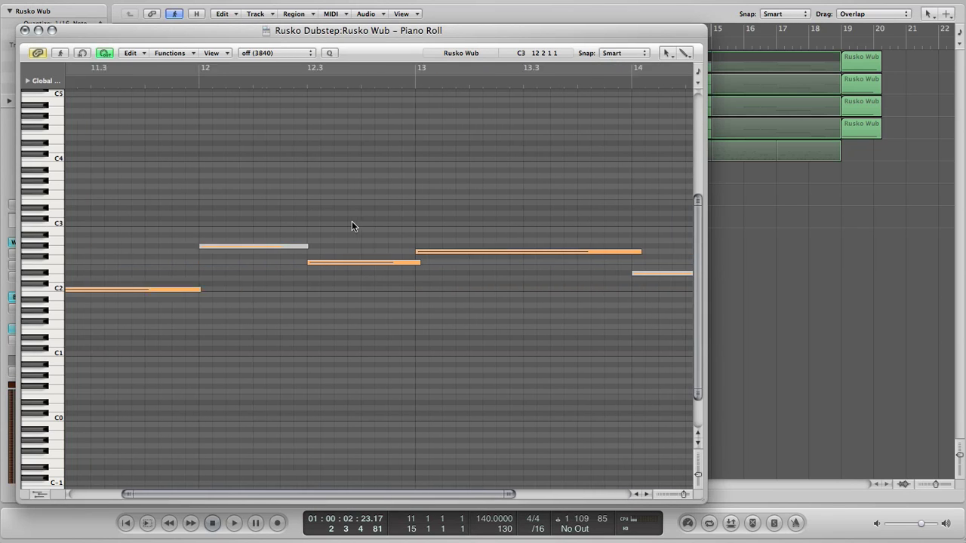
pyautogui.click(25, 30)
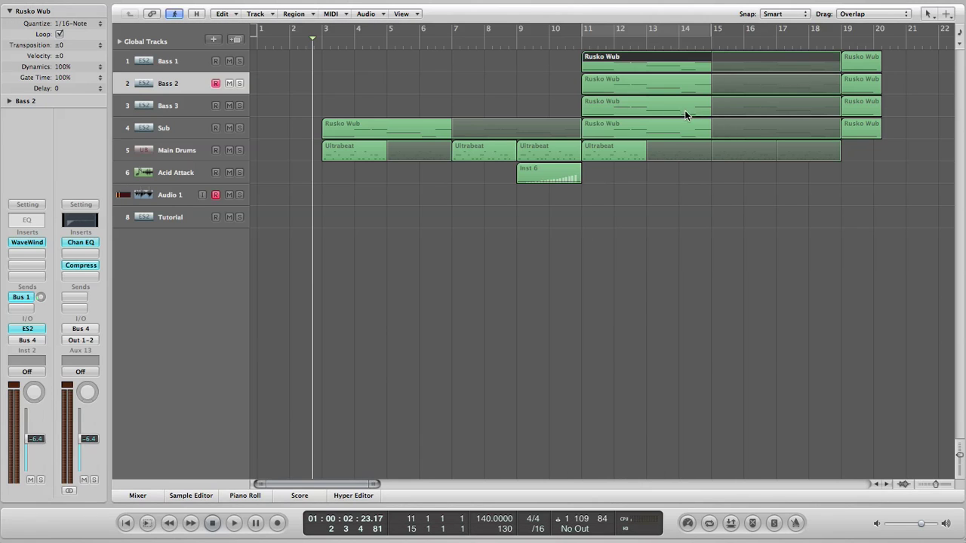
pyautogui.click(623, 84)
pyautogui.doubleClick(623, 85)
pyautogui.hscroll(3, 186, 276)
pyautogui.hscroll(-3, 178, 276)
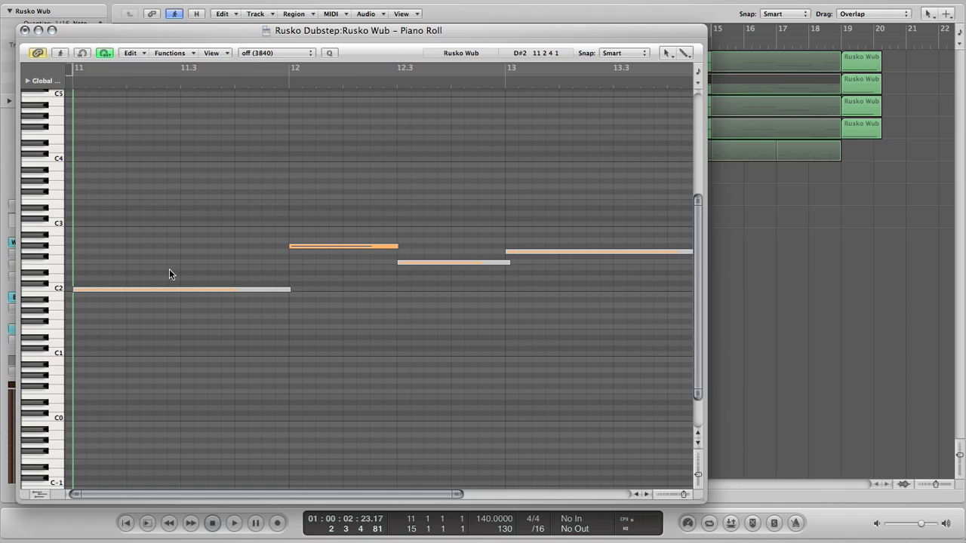
pyautogui.click(27, 31)
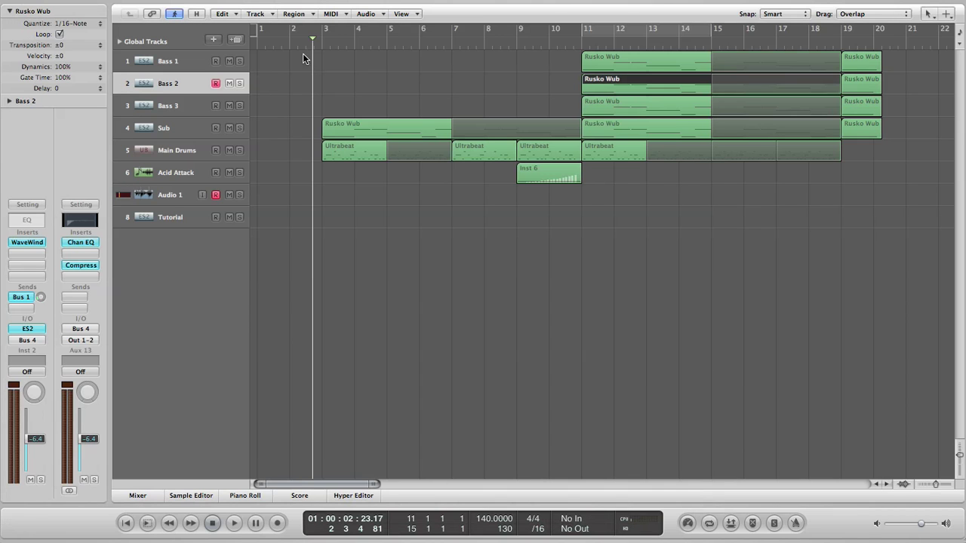
# Play the arrangement from shortly after bar 2 to just past bar 20, pointing out the Bass 3, Sub and Main Drums tracks.
pyautogui.hscroll(5, 510, 112)
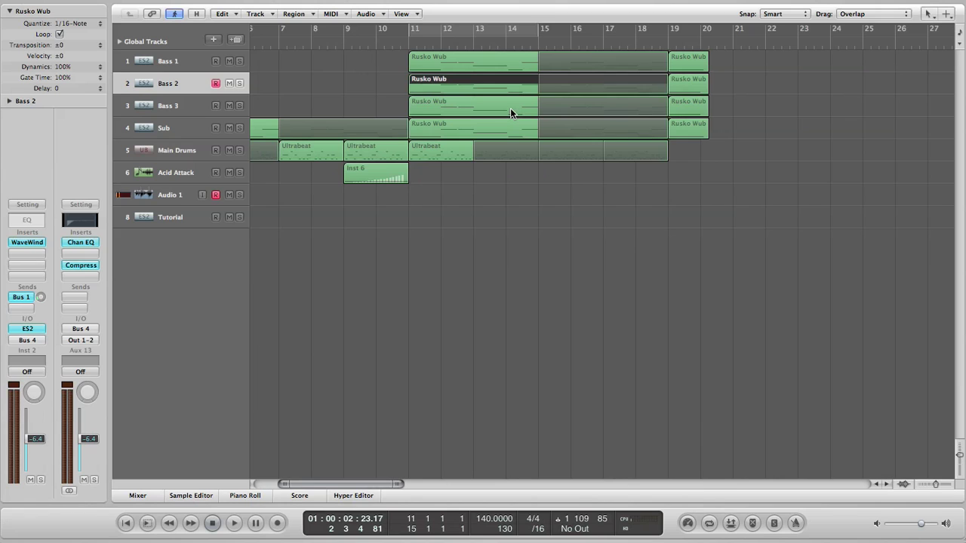
pyautogui.hscroll(-5, 430, 113)
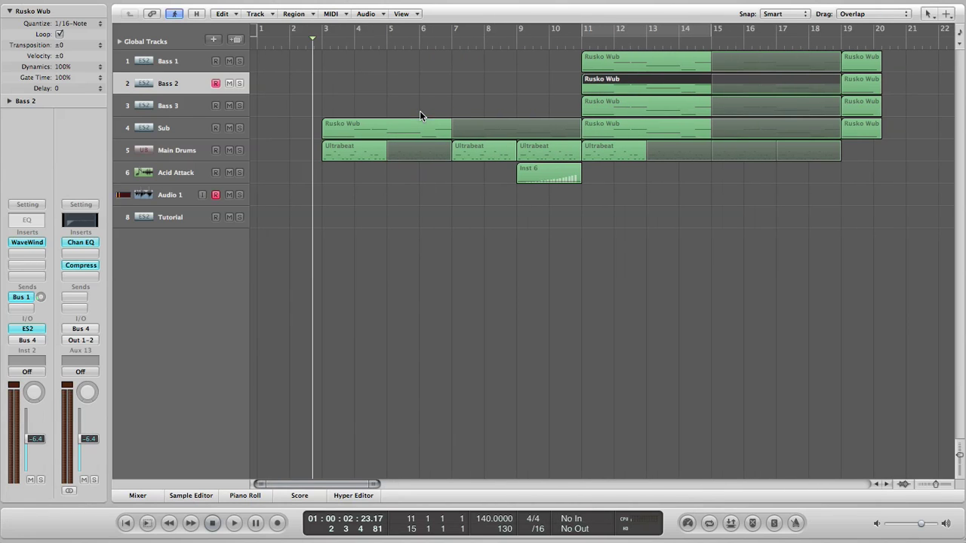
pyautogui.click(297, 92)
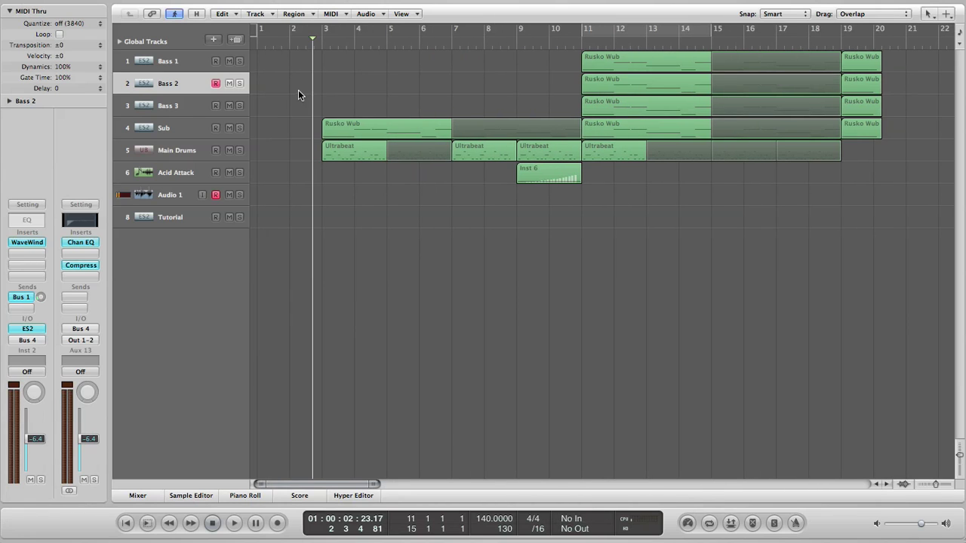
pyautogui.click(301, 45)
pyautogui.press('space')
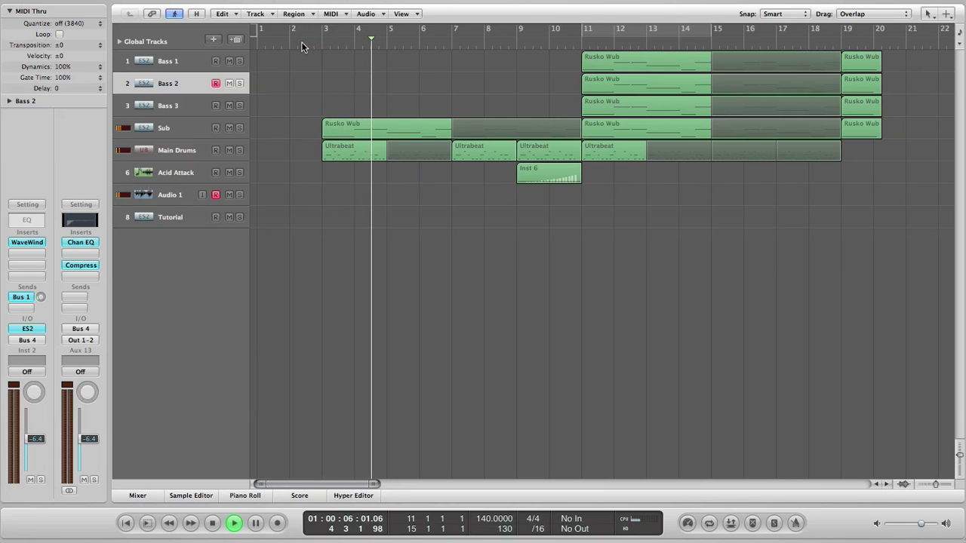
pyautogui.click(174, 104)
pyautogui.click(173, 126)
pyautogui.click(175, 144)
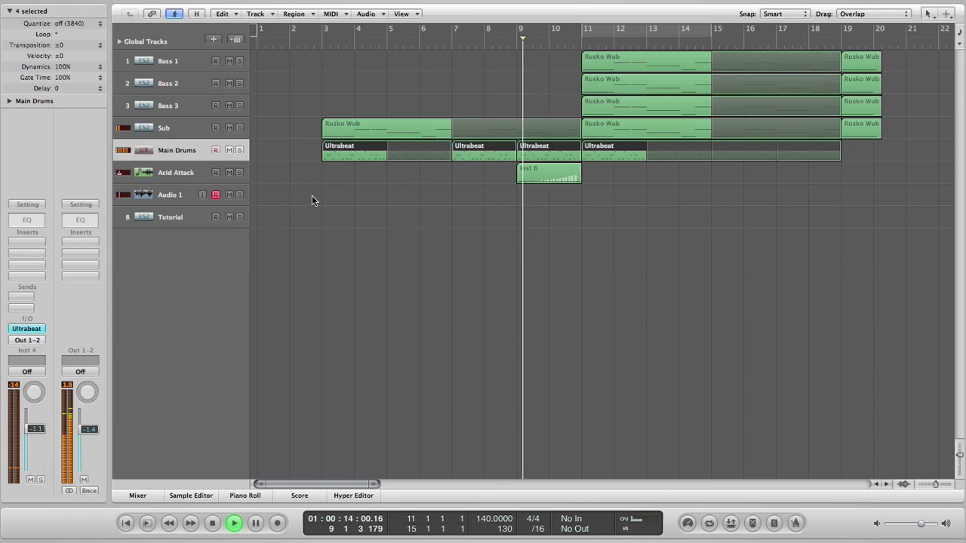
pyautogui.hscroll(2, 312, 200)
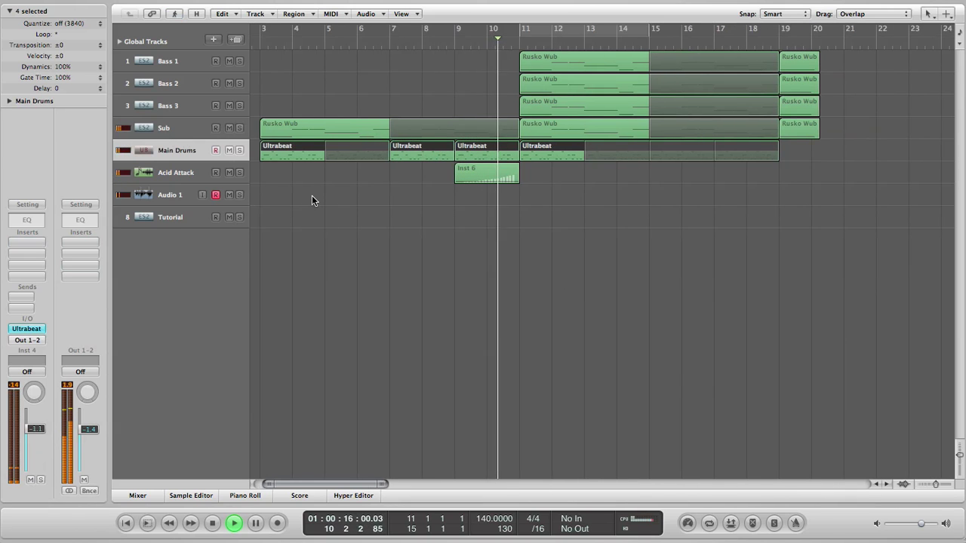
pyautogui.hscroll(1, 312, 199)
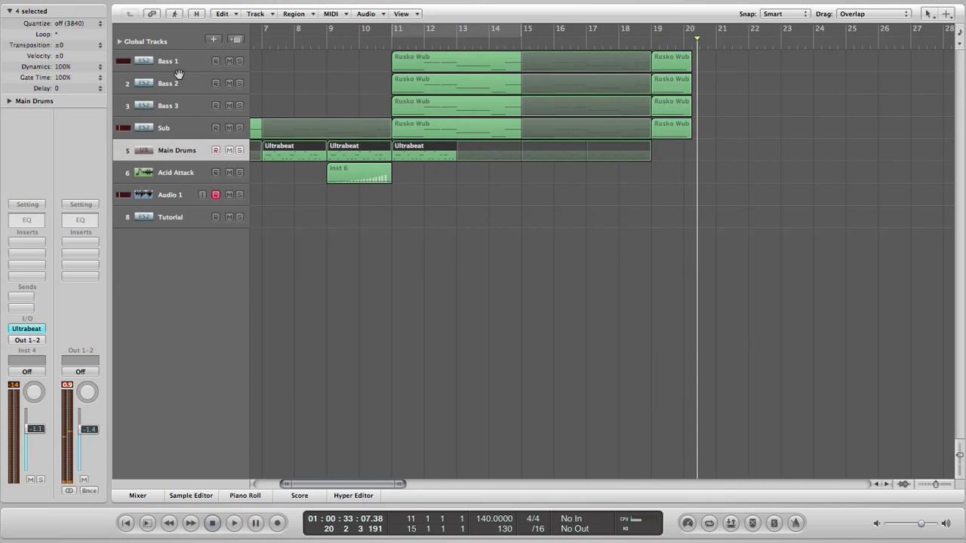
# Turn on Unison in the Tutorial track's ES2 and close the synth window.
pyautogui.click(167, 218)
pyautogui.click(27, 329)
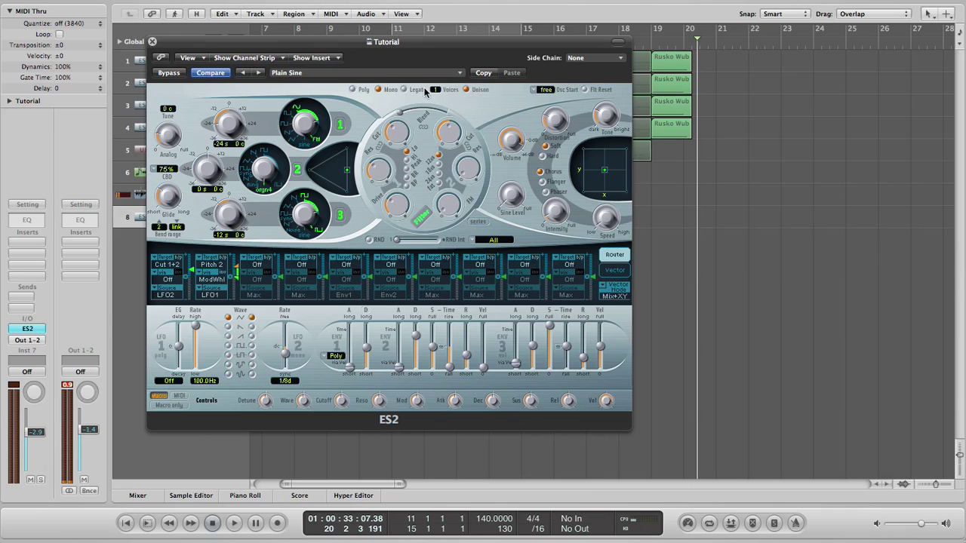
pyautogui.click(467, 89)
pyautogui.click(152, 42)
pyautogui.hscroll(-5, 379, 224)
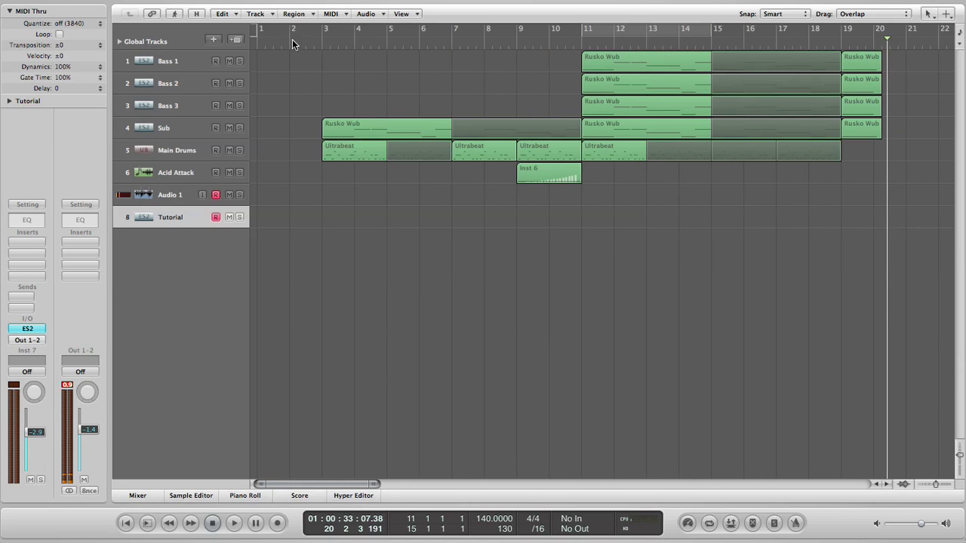